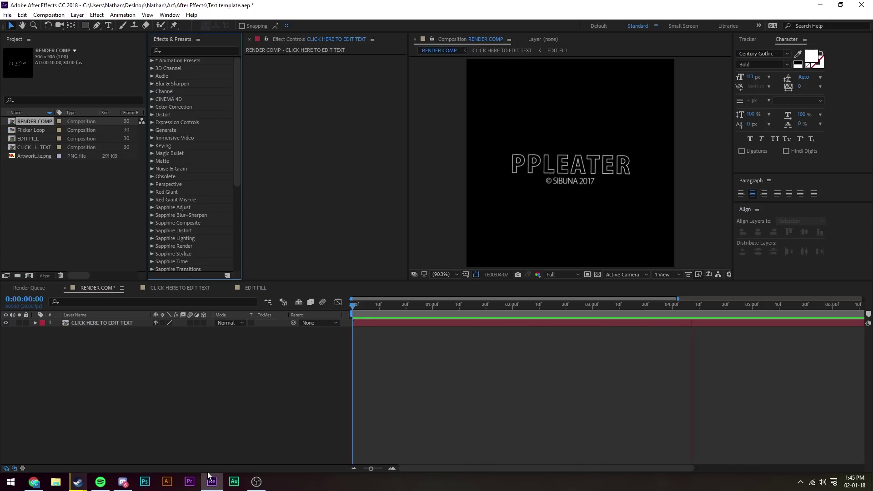
Filter Steam.design backgrounds for 'clouds' and apply the dark grey clouds background
left_click(38, 484)
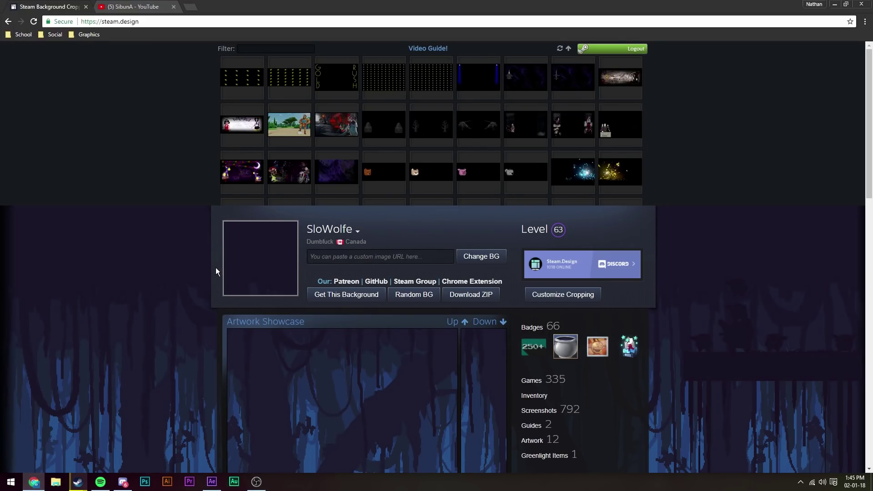
scroll(424, 133, "down", 3)
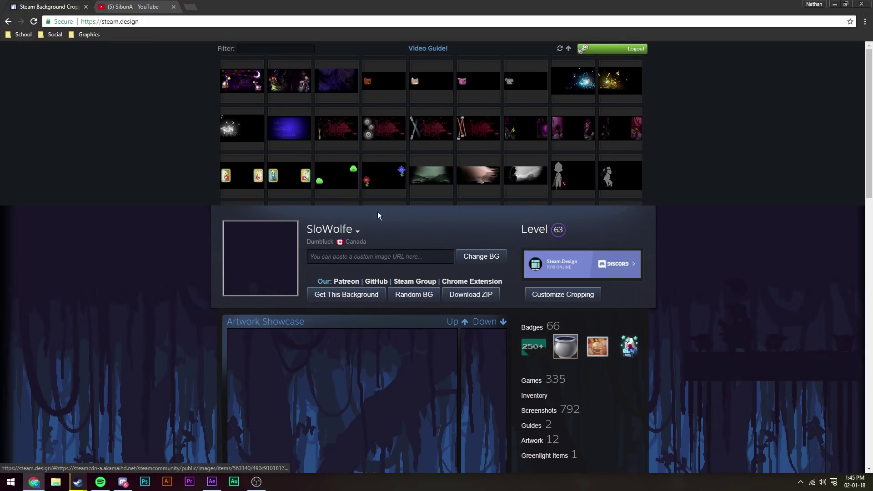
left_click(286, 49)
type("clouds")
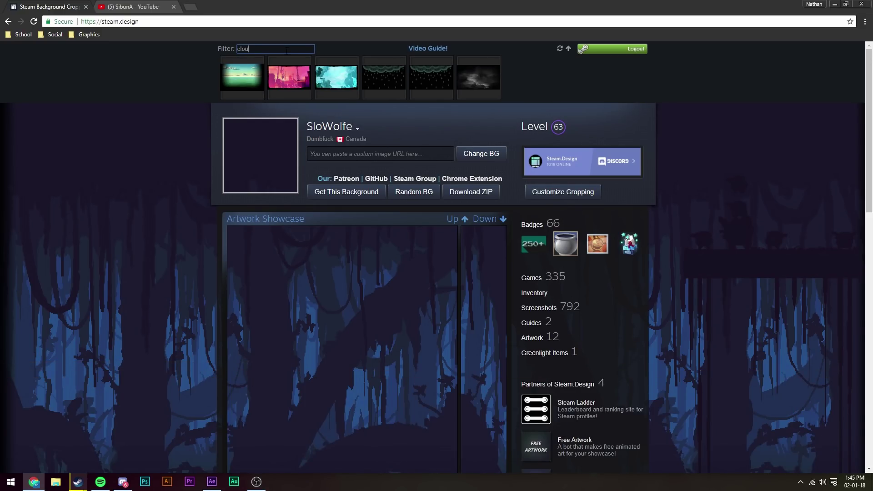
left_click(286, 77)
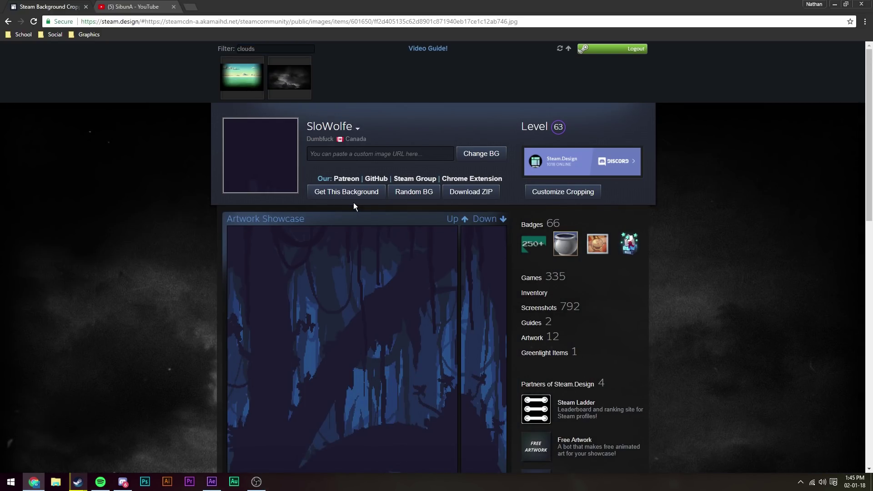
Turn off Enable Long Images in the artwork showcase cropping options
scroll(500, 202, "down", 3)
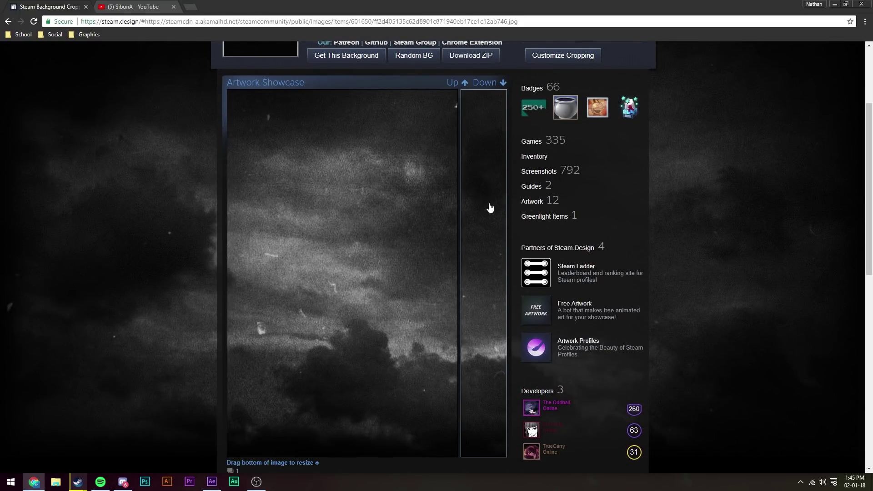
left_click(569, 54)
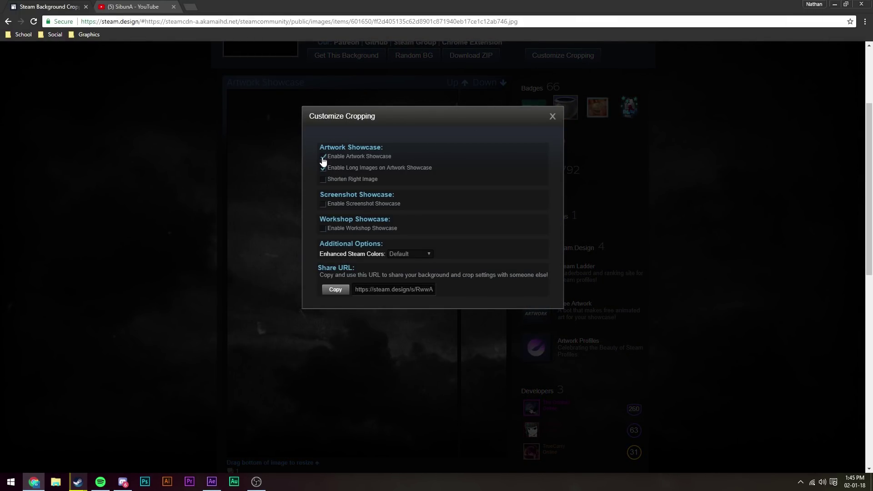
left_click(323, 167)
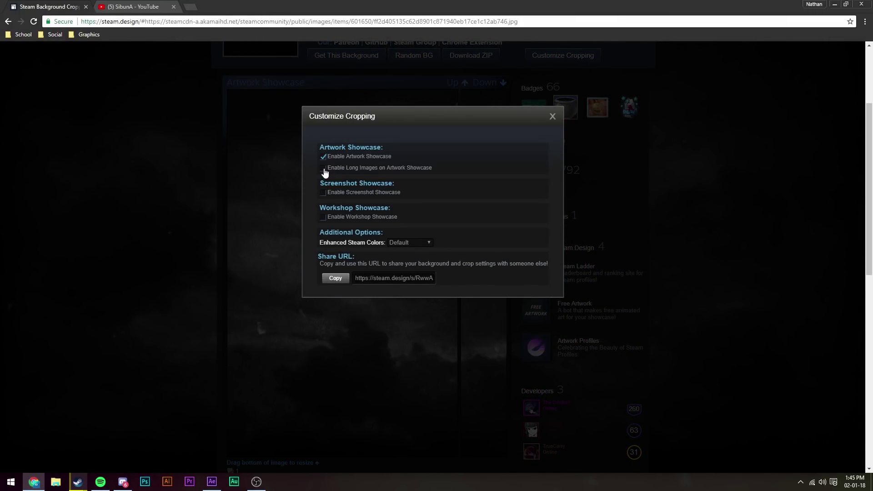
left_click(552, 117)
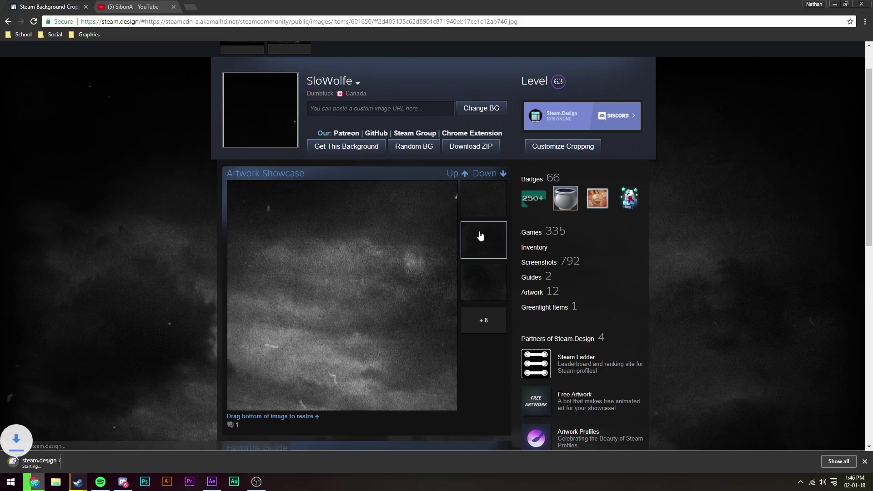
Extract Artwork_Middle.png from the steam.design ZIP into Downloads and drag it to After Effects
left_click(56, 482)
left_click(37, 89)
left_click(37, 79)
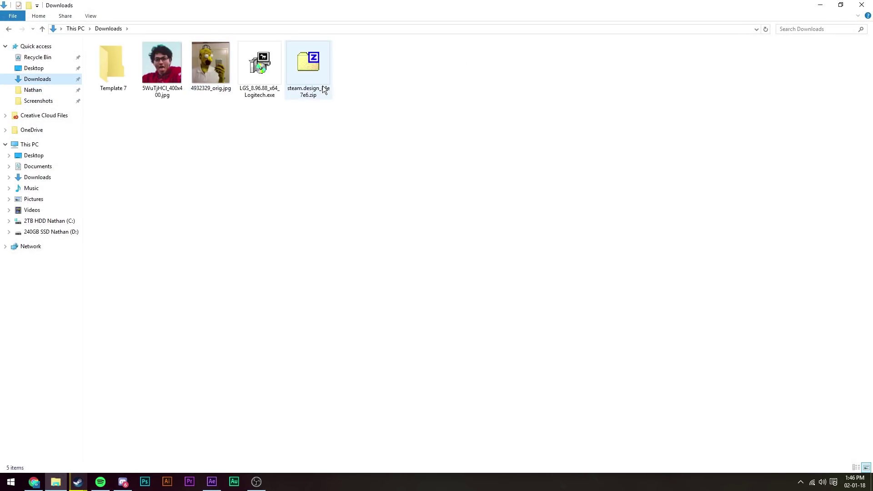
left_click_drag(169, 135, 307, 91)
double_click(307, 94)
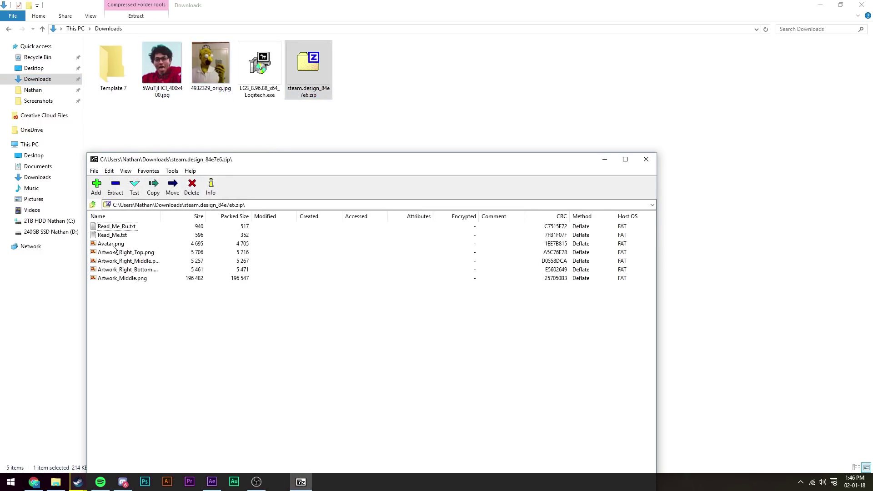
left_click_drag(119, 278, 398, 118)
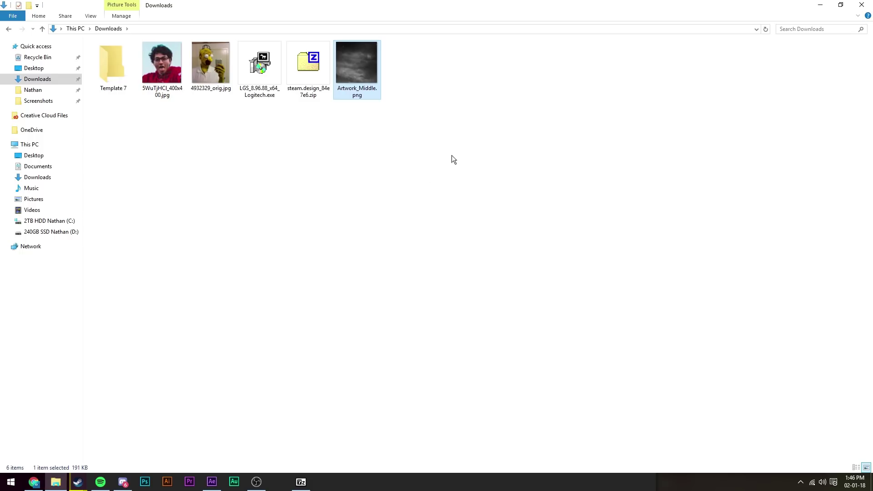
left_click_drag(361, 78, 83, 196)
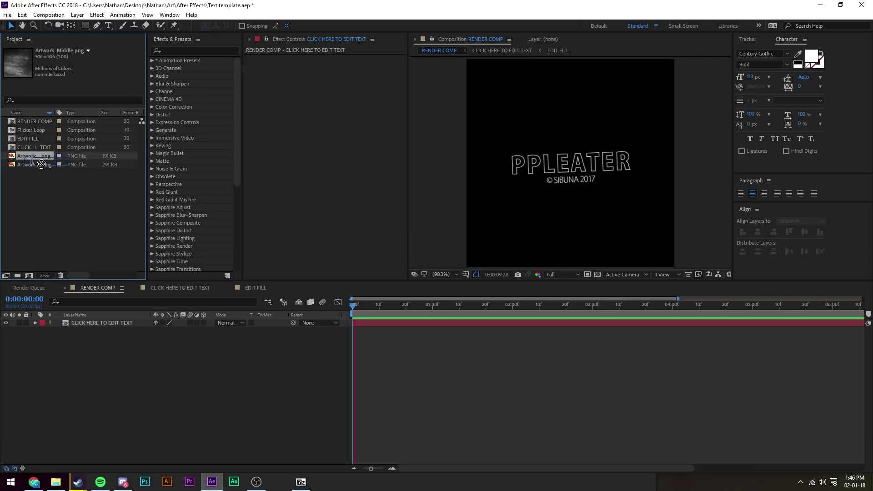
Place Artwork_Middle.png beneath the title layer in RENDER COMP and scrub to preview
left_click_drag(21, 159, 111, 372)
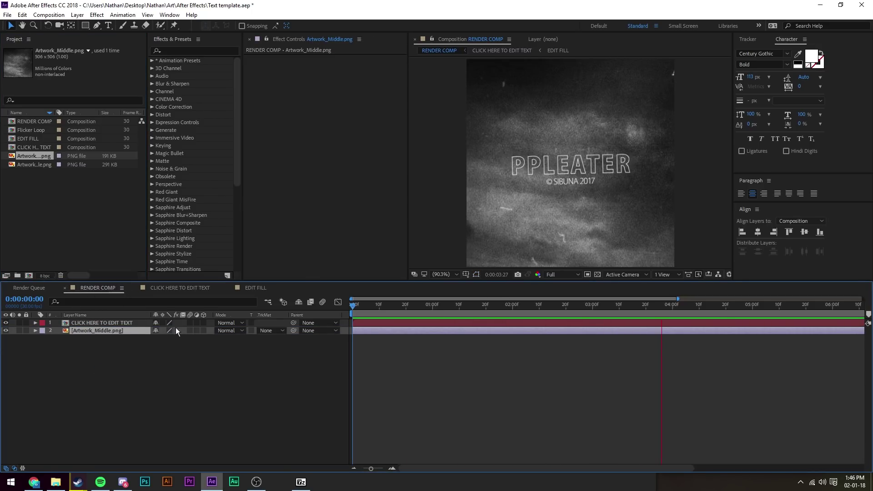
left_click_drag(416, 309, 433, 291)
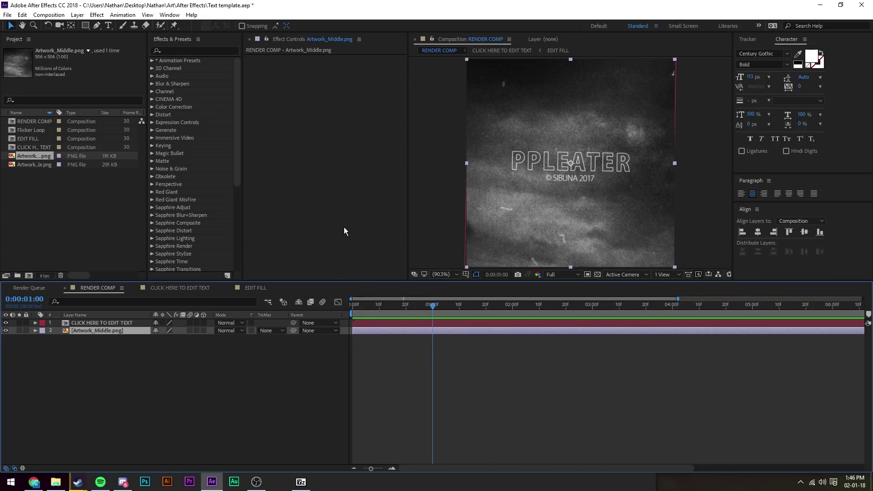
Change the EDIT OUTLINE title text from PPLEATER to SIBUNA
double_click(116, 323)
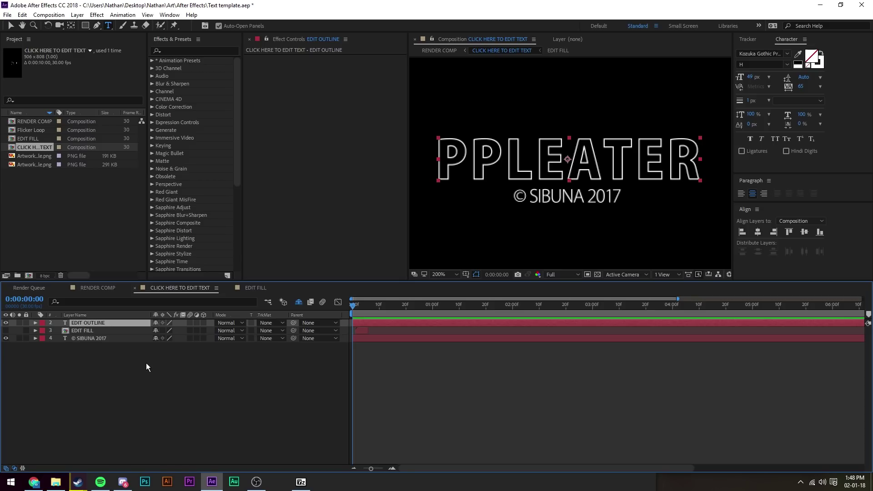
double_click(540, 167)
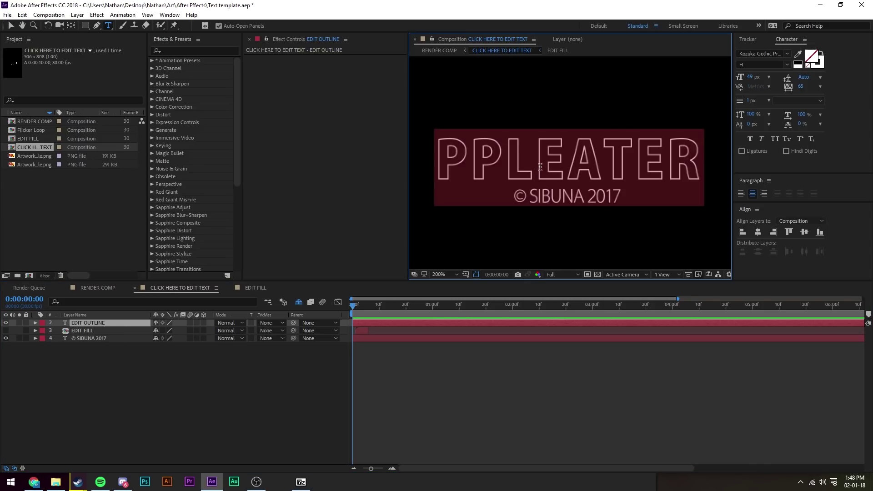
type("SIBUNA")
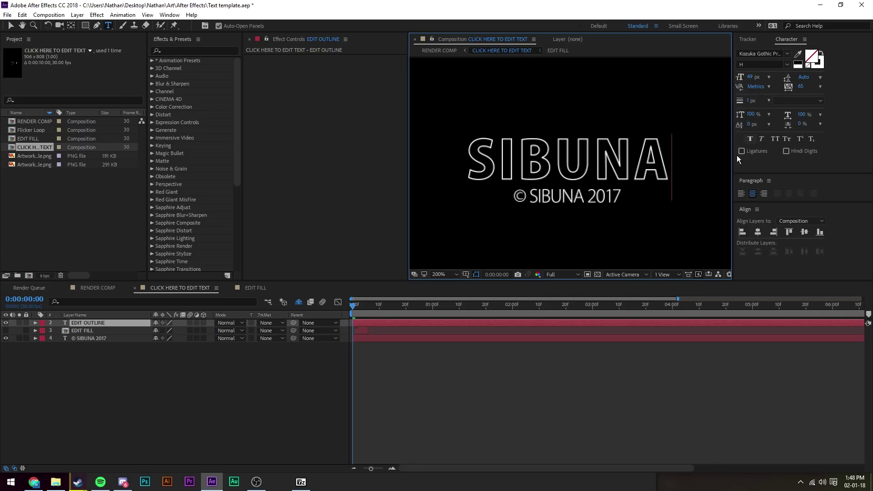
Replace the MAIN FILL text in the EDIT FILL composition with SIBUNA
double_click(102, 331)
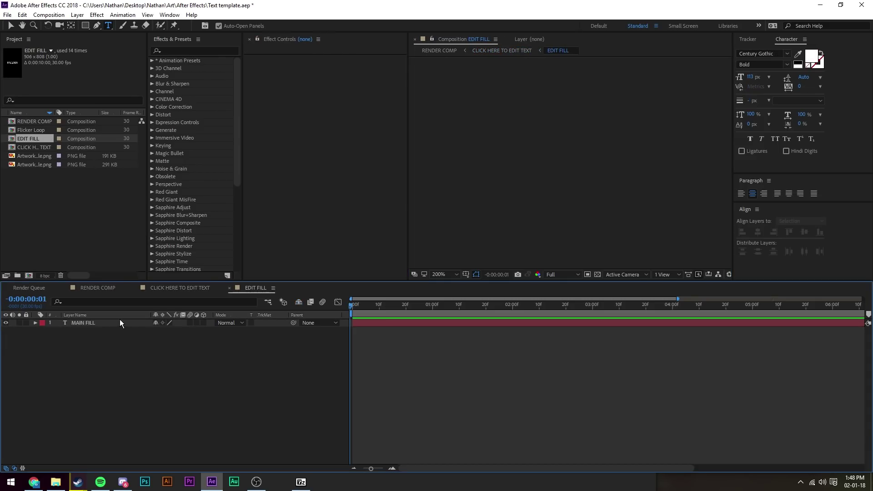
left_click(119, 323)
left_click(416, 305)
left_click(527, 144)
key("ctrl+a")
type("SIBUNA")
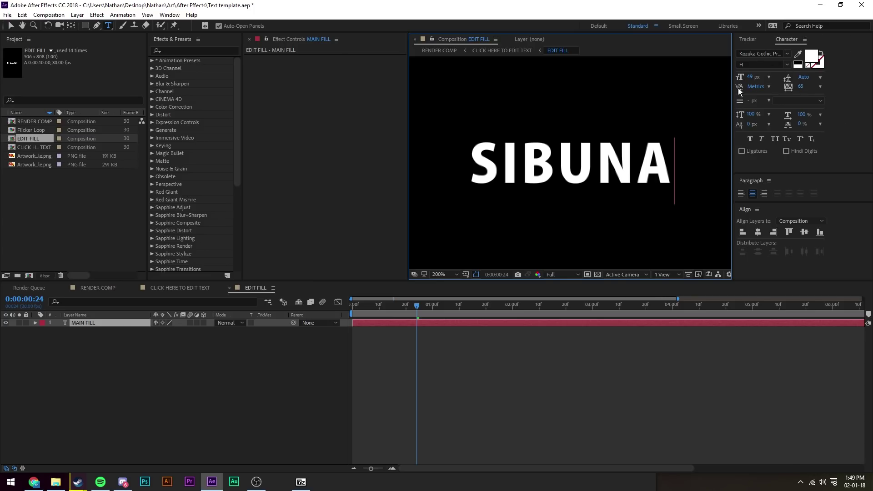
Change the credit line from © SIBUNA 2017 to © PPLEATER 2018 and preview from the start
left_click(168, 288)
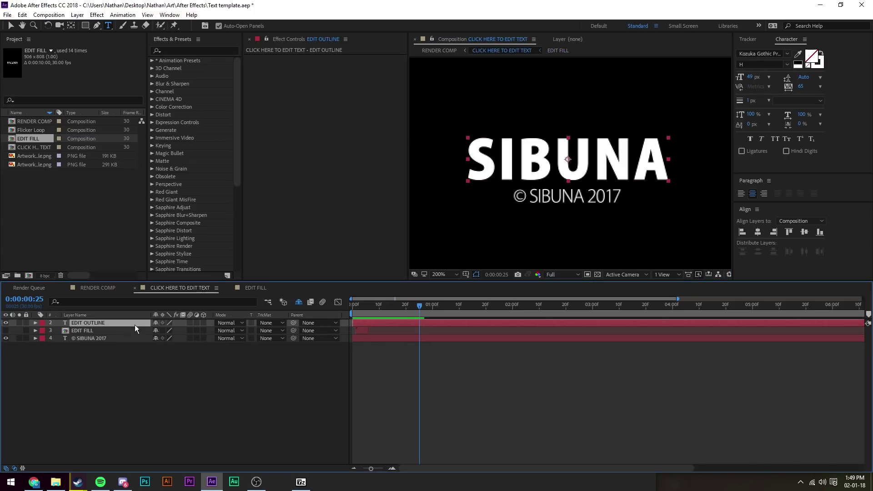
left_click(601, 181)
left_click(85, 339)
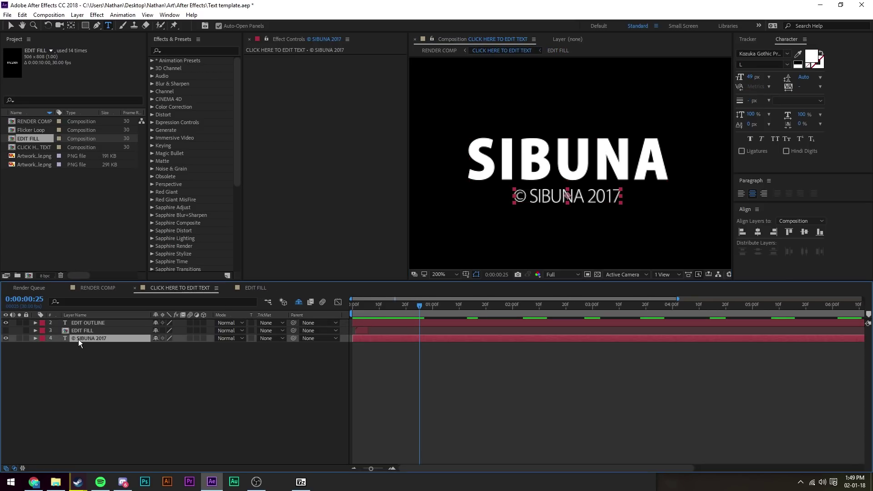
mouse_move(539, 199)
left_mouse_down()
mouse_move(585, 198)
mouse_move(538, 198)
left_mouse_up()
type("PPLEATER")
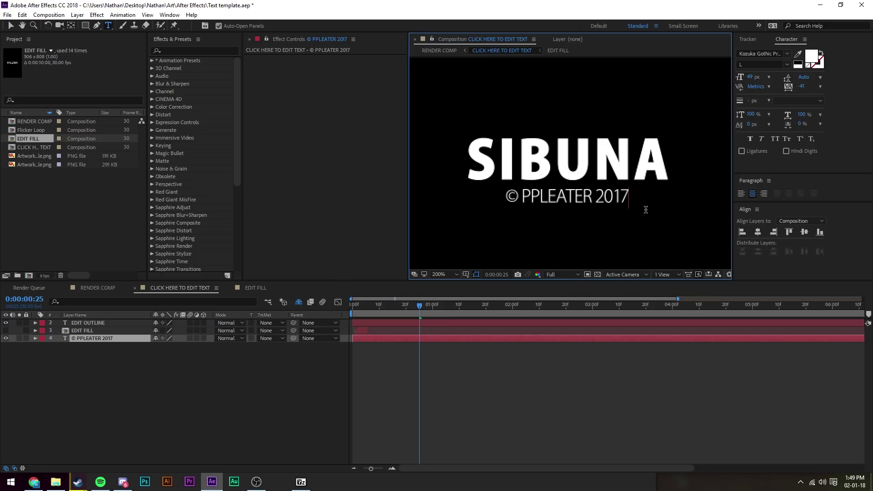
key("BackSpace")
type("8")
left_click_drag(408, 306, 335, 306)
key("space")
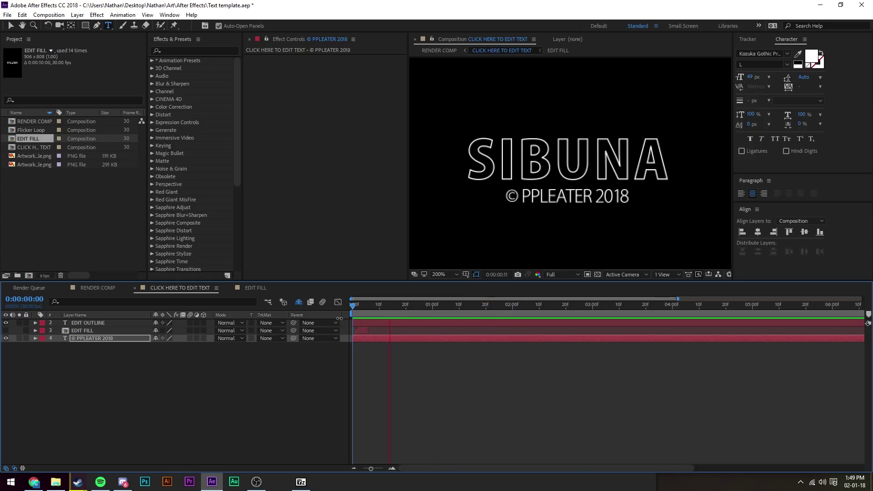
Preview RENDER COMP to check the SIBUNA title and credit over the grey clouds
left_click(100, 291)
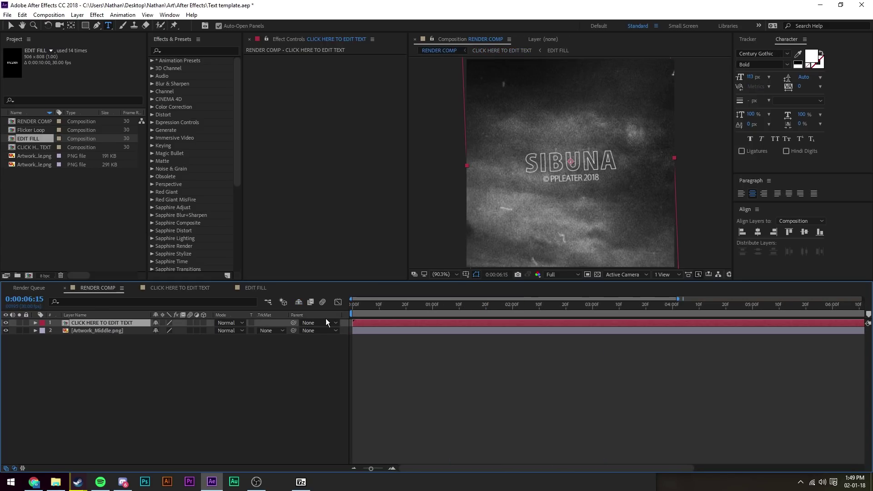
key("space")
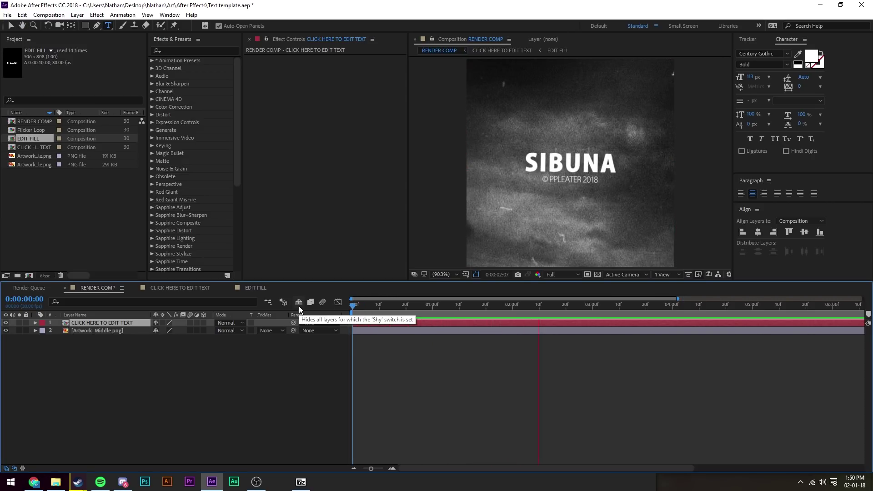
left_click(675, 254)
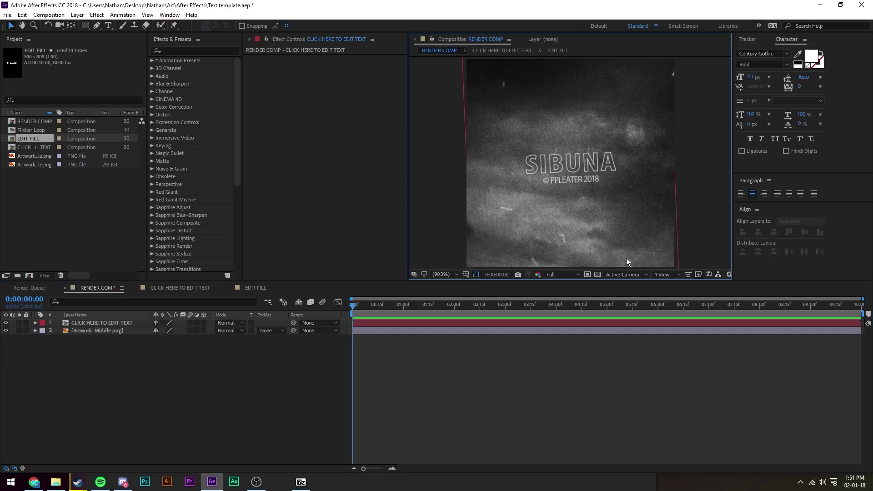
Add RENDER COMP to the render queue with Ctrl+M
key("ctrl+m")
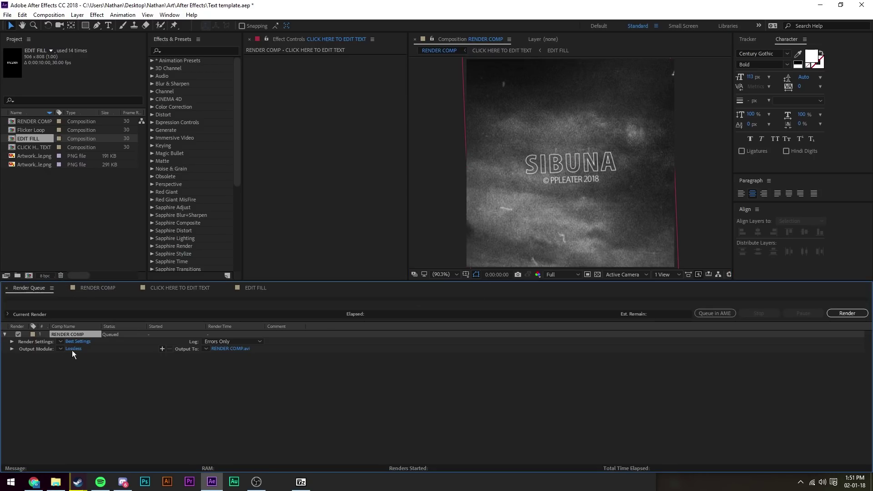
left_click(7, 15)
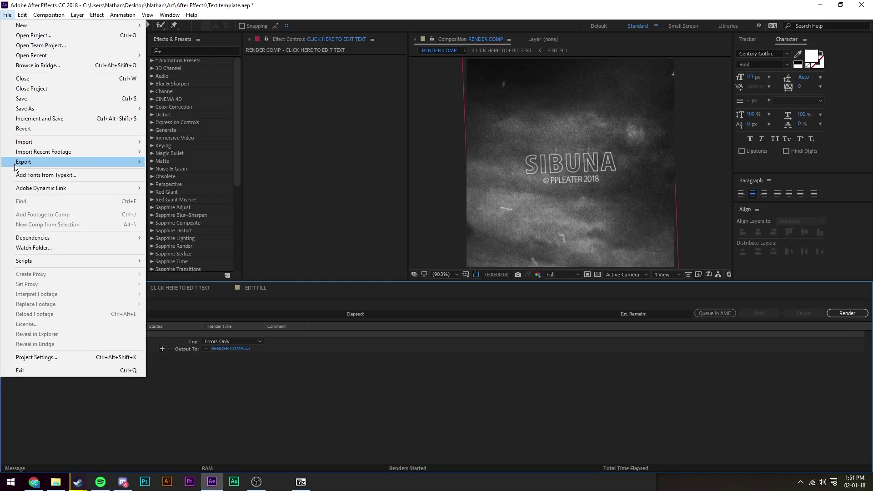
mouse_move(142, 170)
left_click(349, 212)
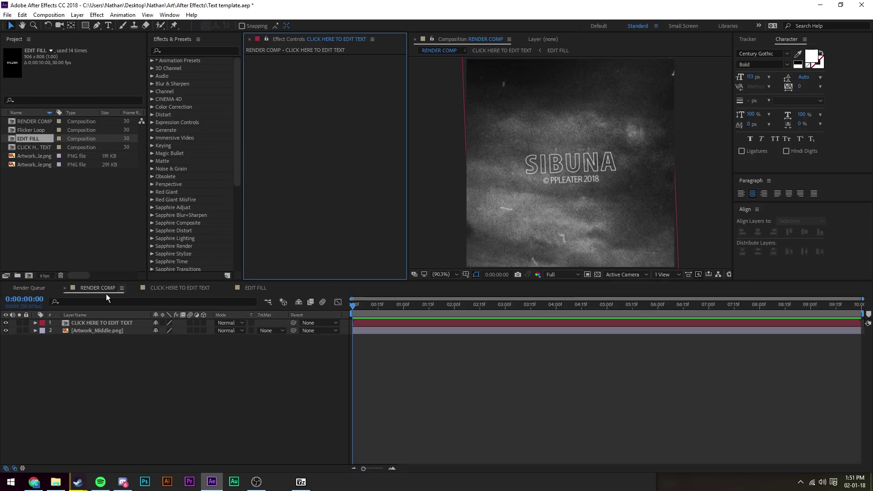
left_click(29, 288)
Set the output to a PNG Sequence saved in Downloads and start the render
left_click(77, 348)
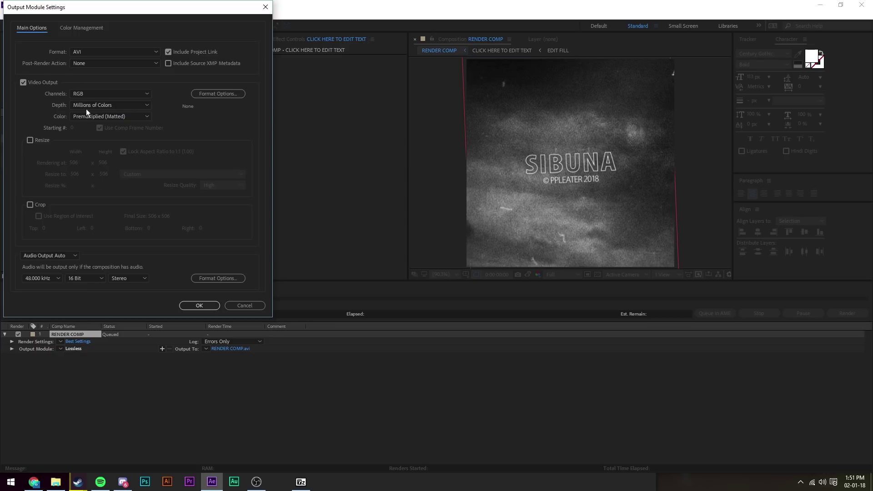
left_click(85, 51)
left_click(97, 132)
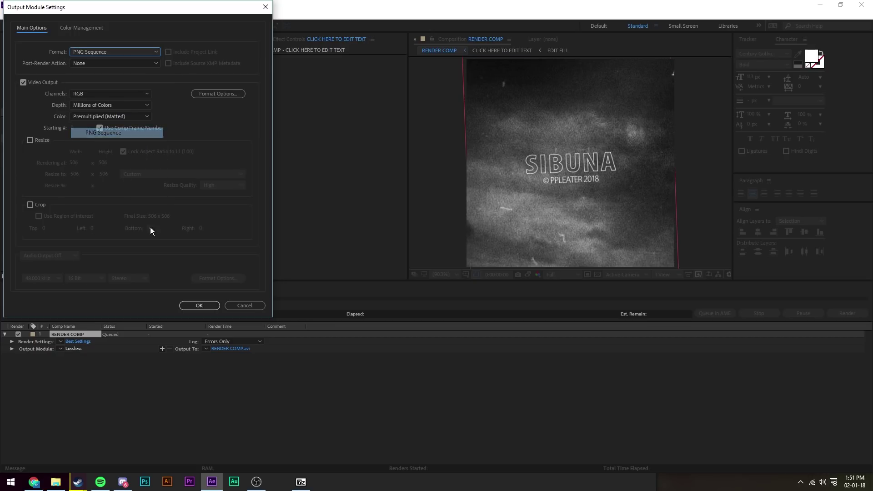
left_click(196, 306)
left_click(221, 349)
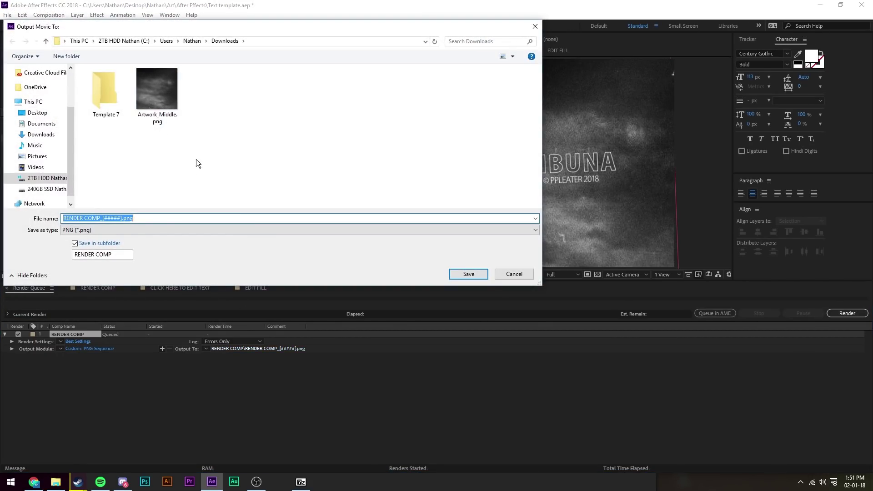
left_click(469, 275)
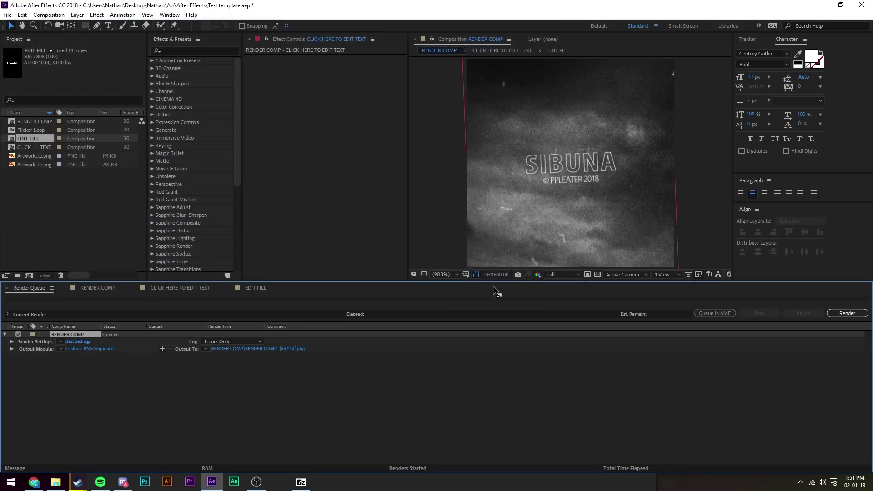
left_click(844, 317)
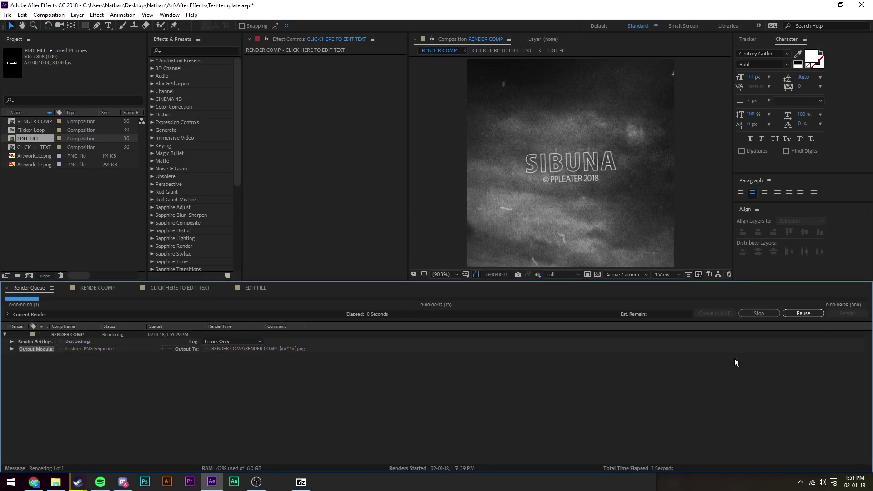
Open RENDER COMP_00000.png from Downloads > RENDER COMP in Photoshop as an image sequence
left_click(153, 483)
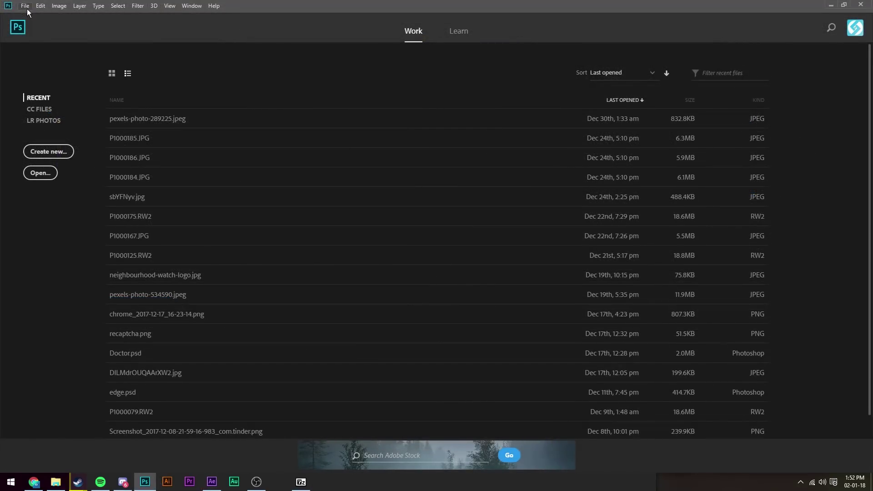
left_click(26, 9)
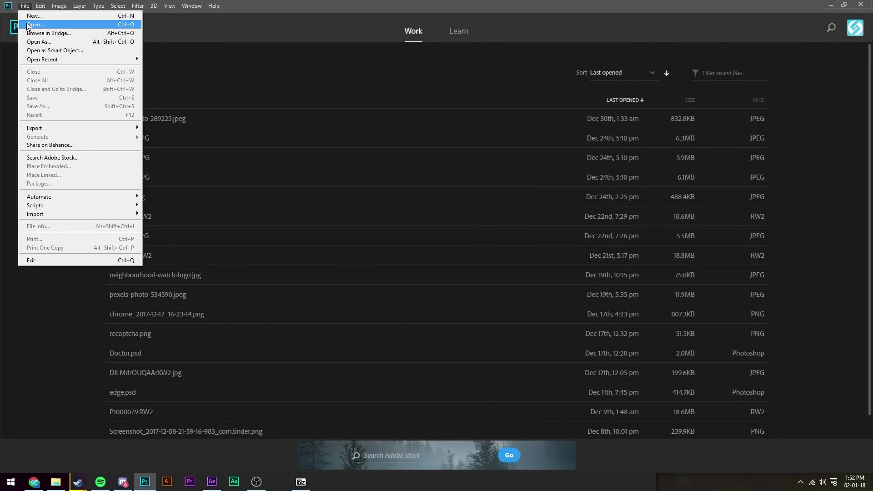
left_click(29, 25)
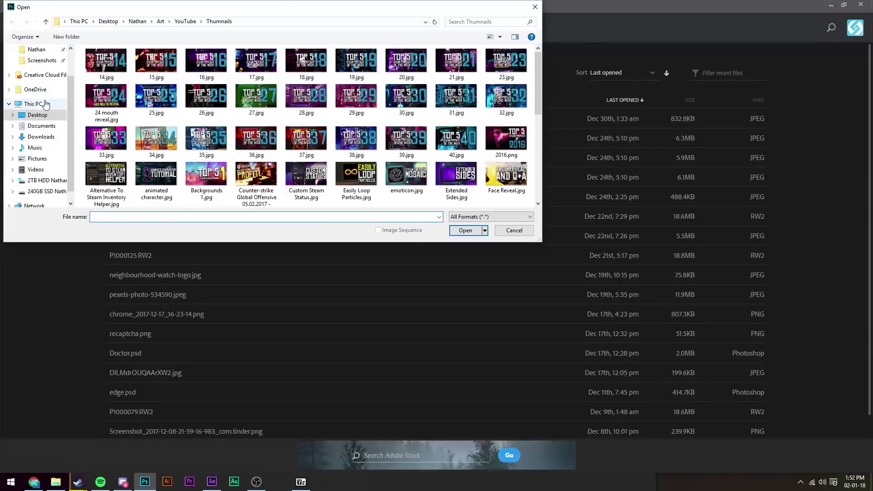
left_click(41, 75)
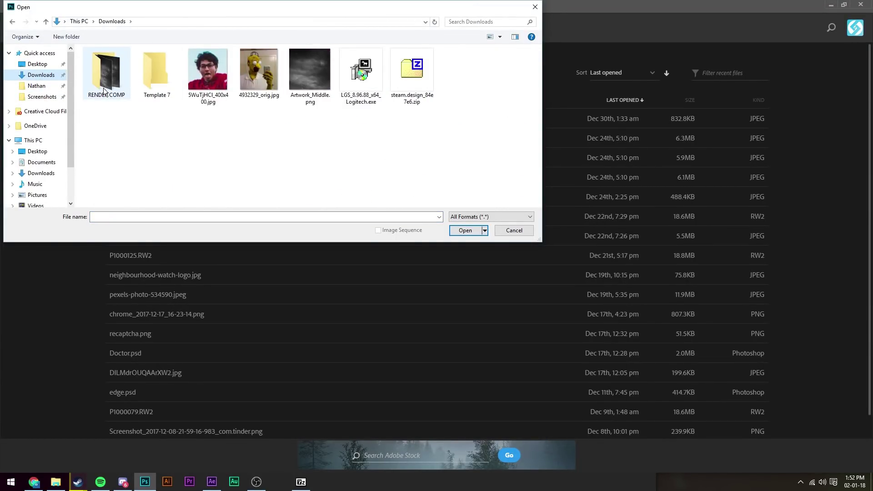
double_click(103, 86)
left_click(104, 86)
left_click(378, 231)
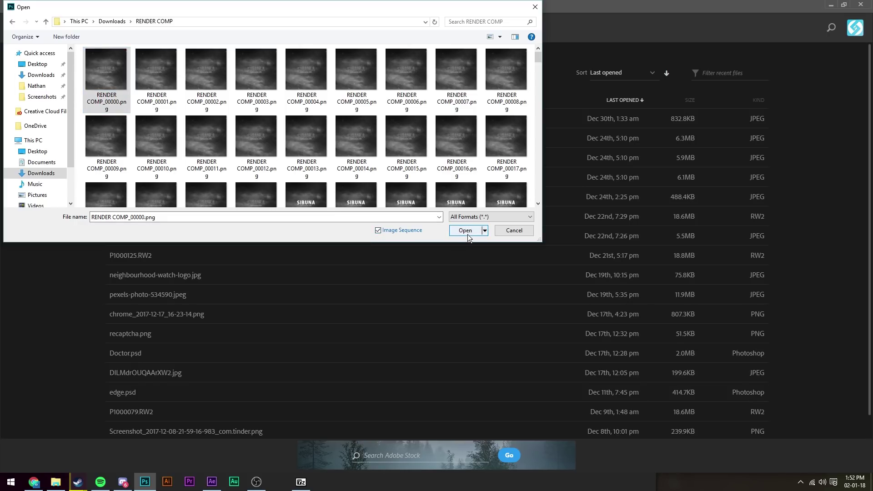
left_click(467, 232)
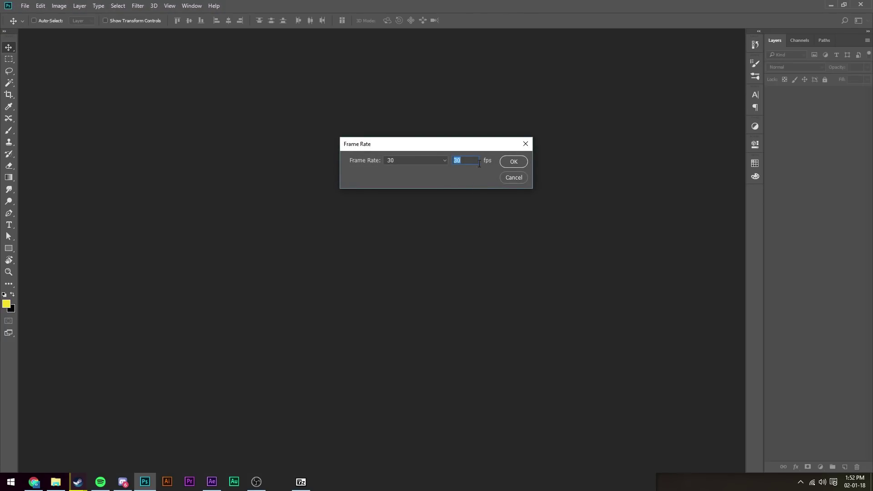
left_click(514, 162)
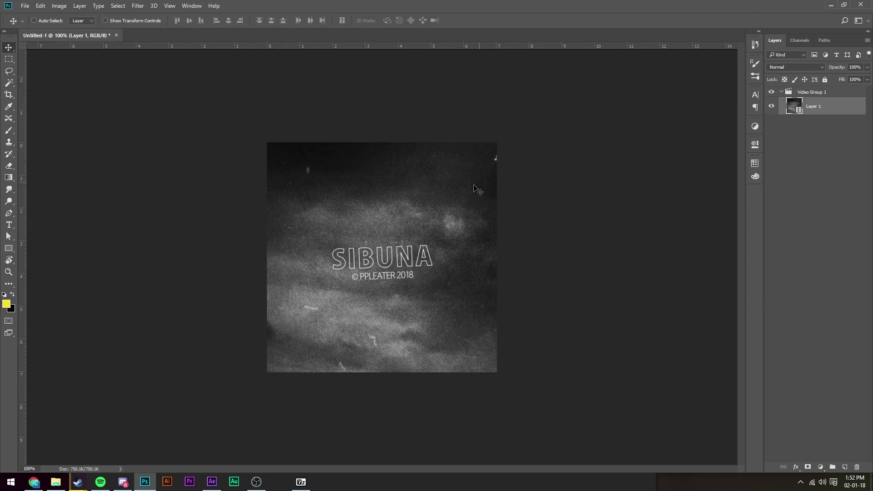
scroll(473, 195, "up", 3)
left_click(191, 5)
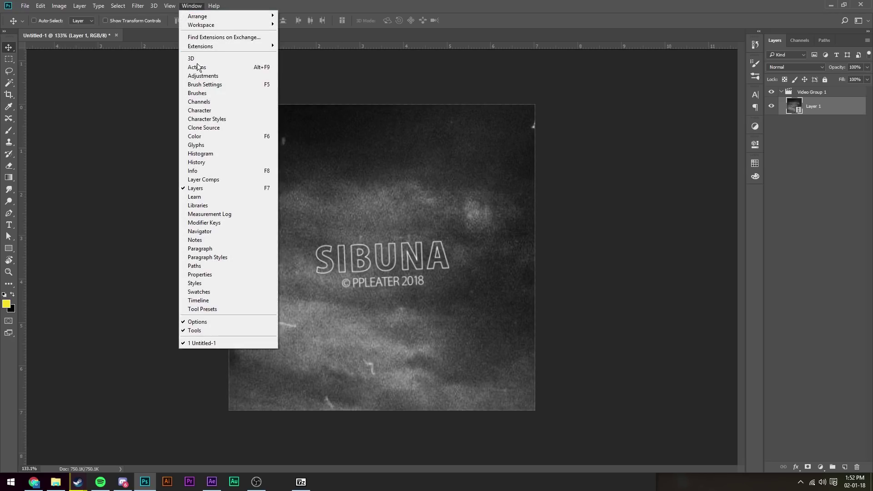
left_click(200, 301)
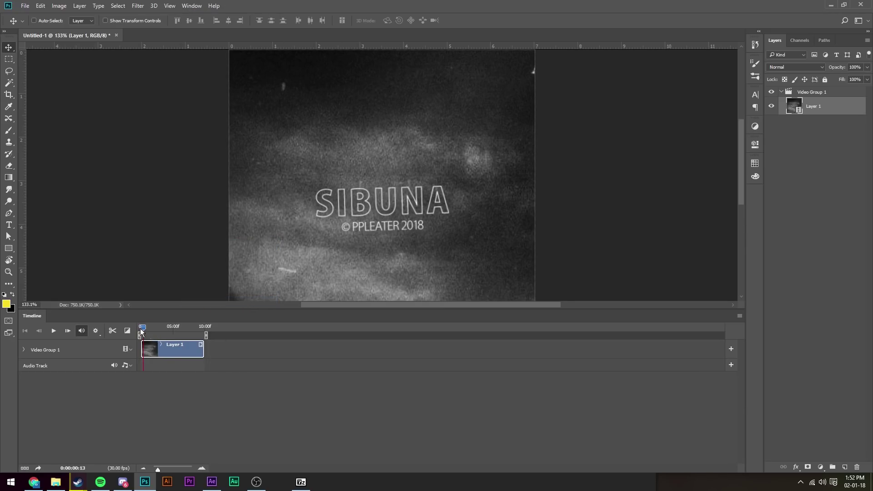
key("space")
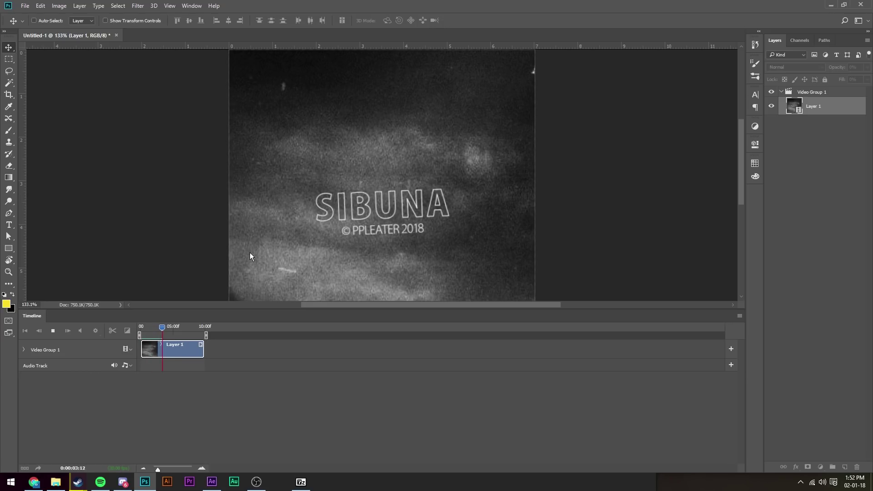
scroll(215, 230, "down", 1)
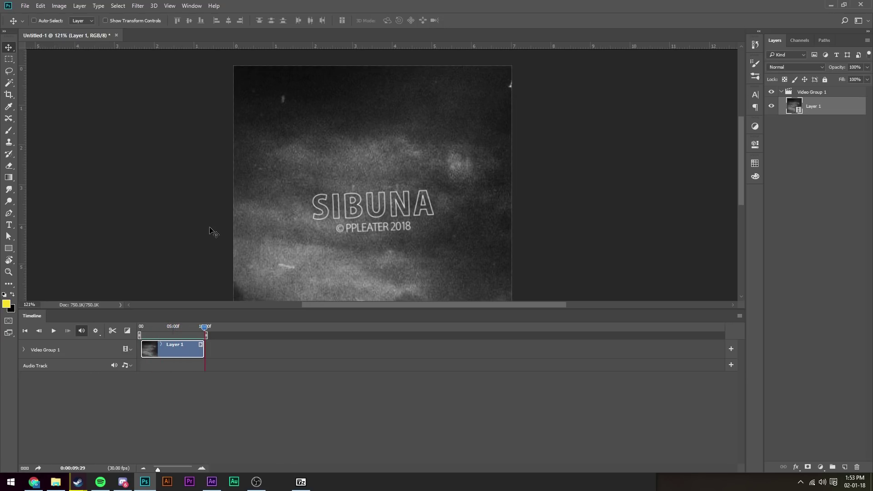
In Save for Web (Legacy), set the format to GIF and Looping Options to Forever
left_click(25, 6)
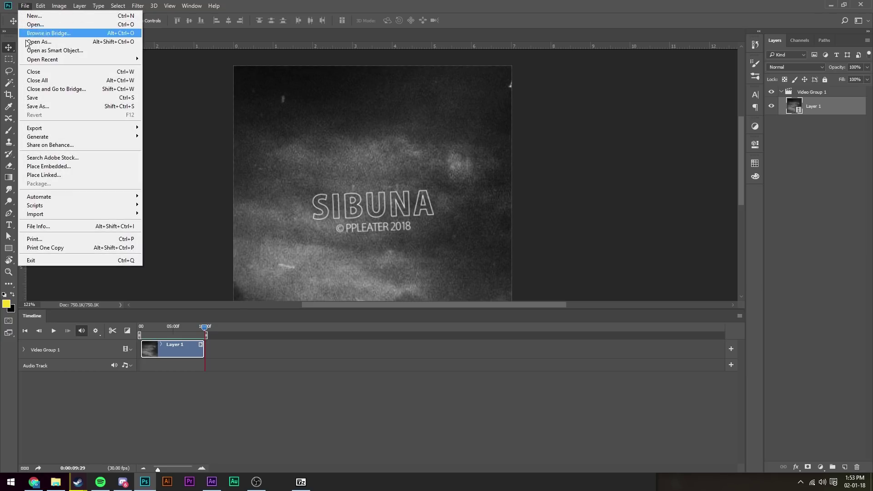
mouse_move(36, 131)
left_click(180, 164)
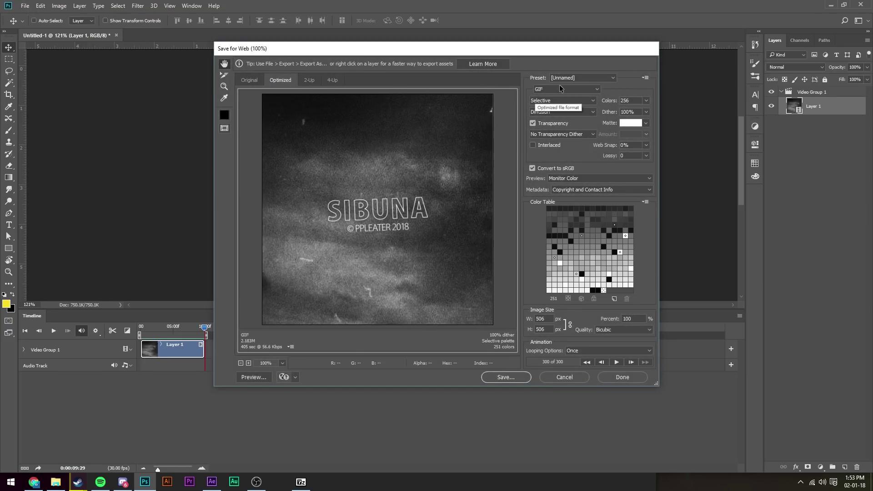
left_click(554, 91)
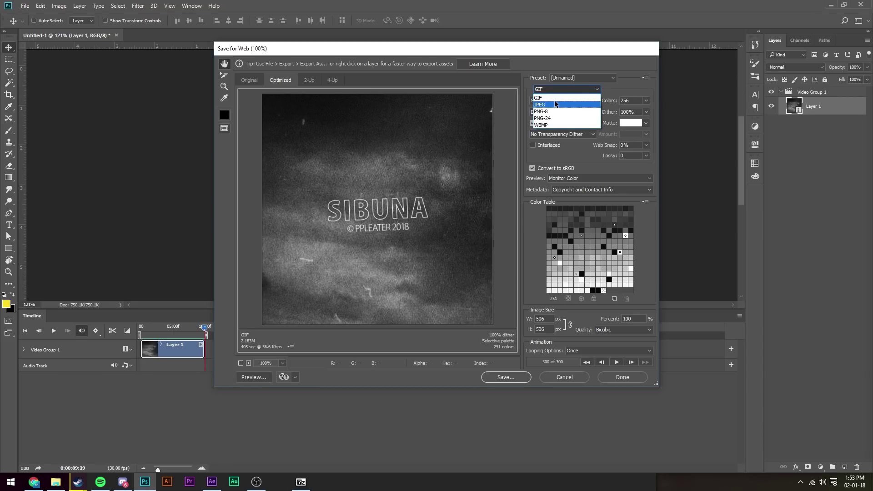
left_click(551, 104)
left_click(554, 91)
left_click(552, 97)
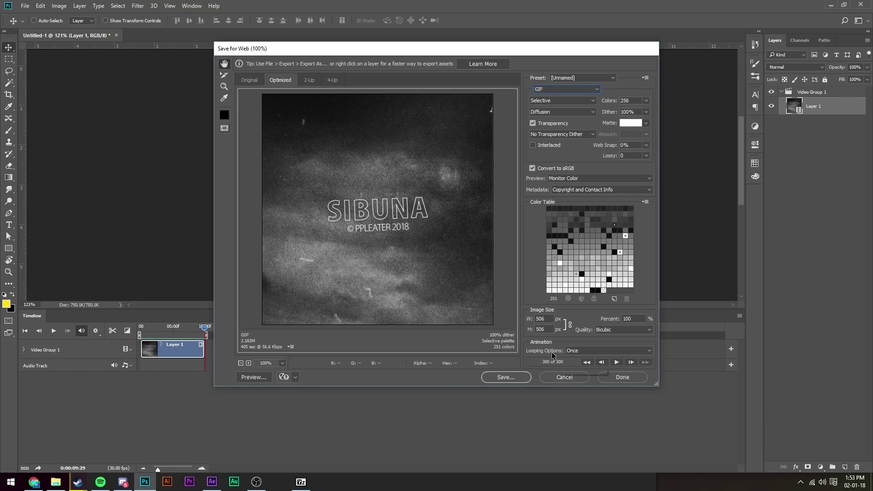
left_click(568, 355)
left_click(574, 368)
Save the looping GIF, then start uploading artwork from the Steam profile's Artwork collection
left_click(518, 379)
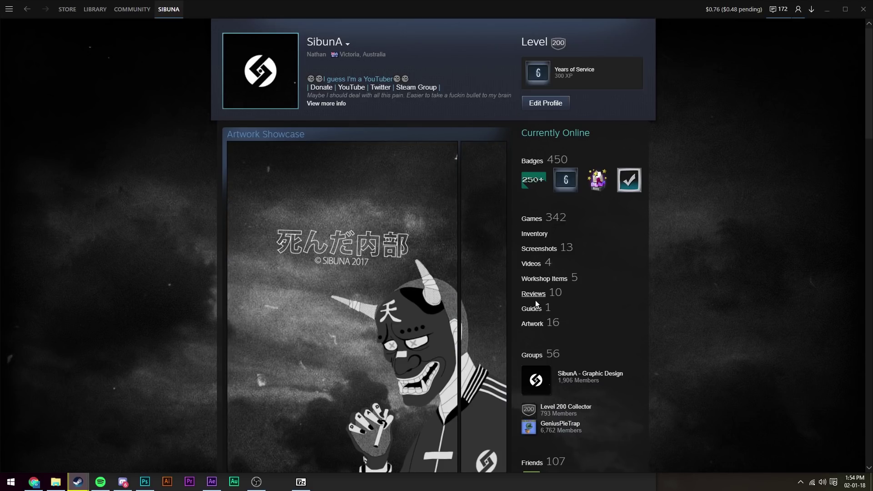
left_click(536, 327)
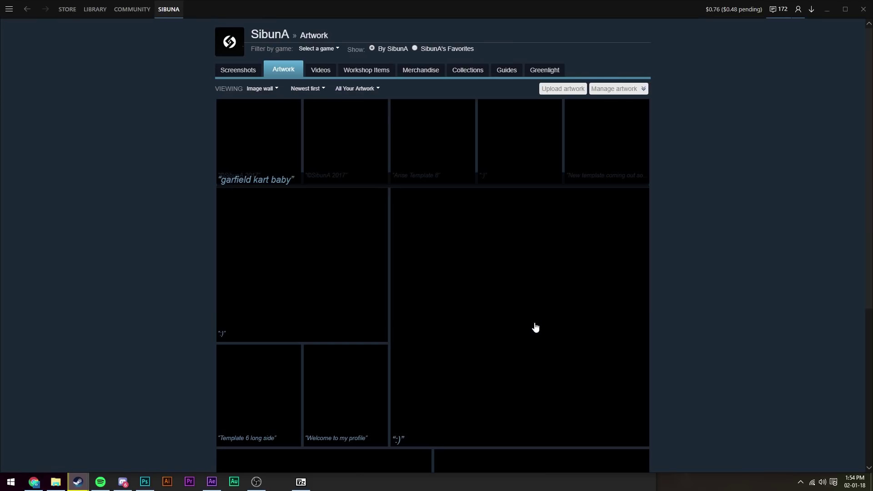
left_click(575, 95)
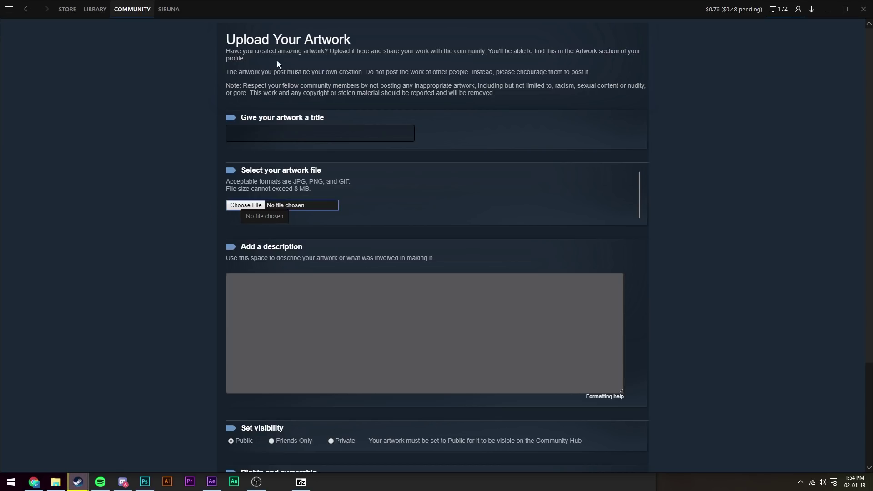
Choose Template-10.gif from the home folder as the artwork file to upload
left_click(246, 205)
left_click_drag(279, 15, 283, 140)
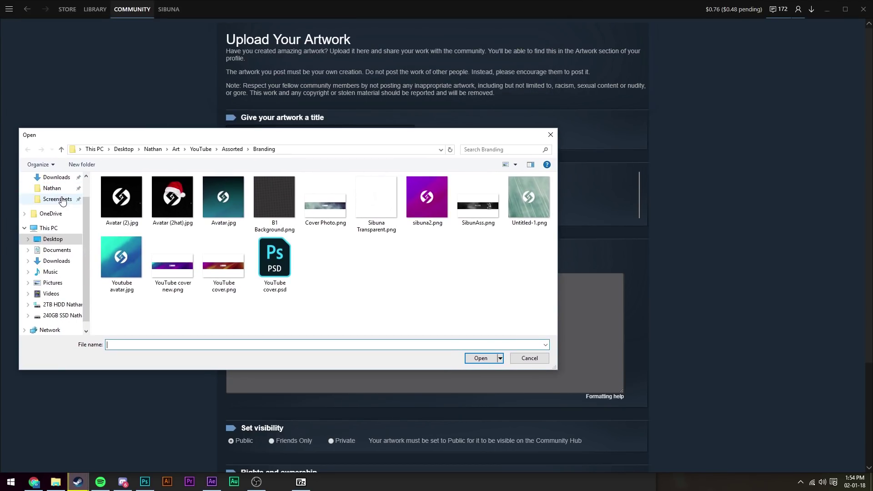
left_click(52, 188)
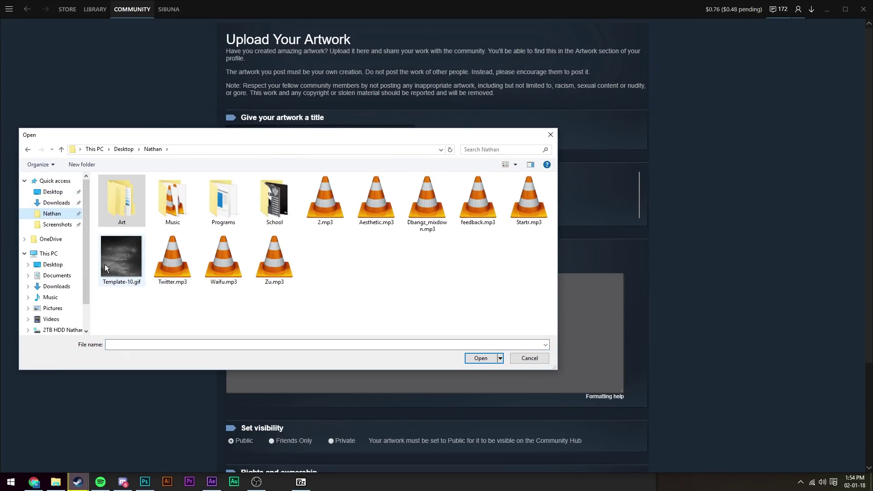
left_click(106, 263)
left_click(476, 358)
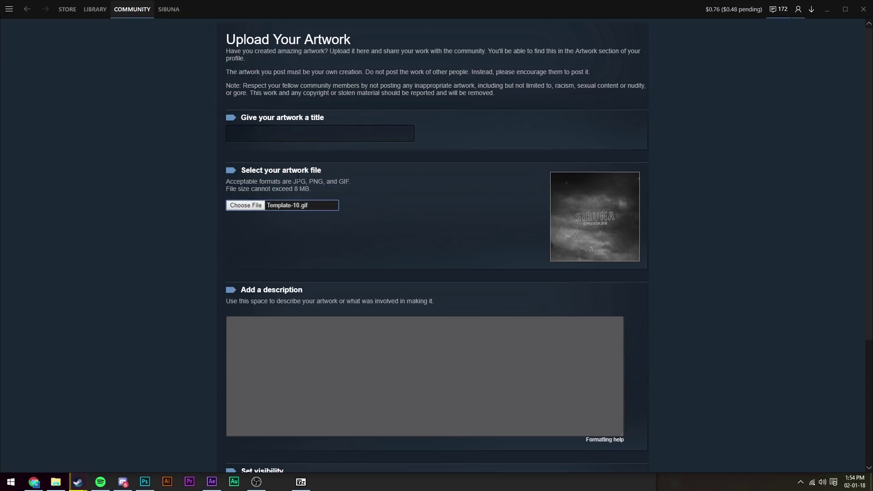
Enter ':)' as both the artwork title and description, then submit the upload
left_click(284, 132)
type(":)")
key("Tab")
type(":)")
key("Tab")
scroll(284, 131, "down", 4)
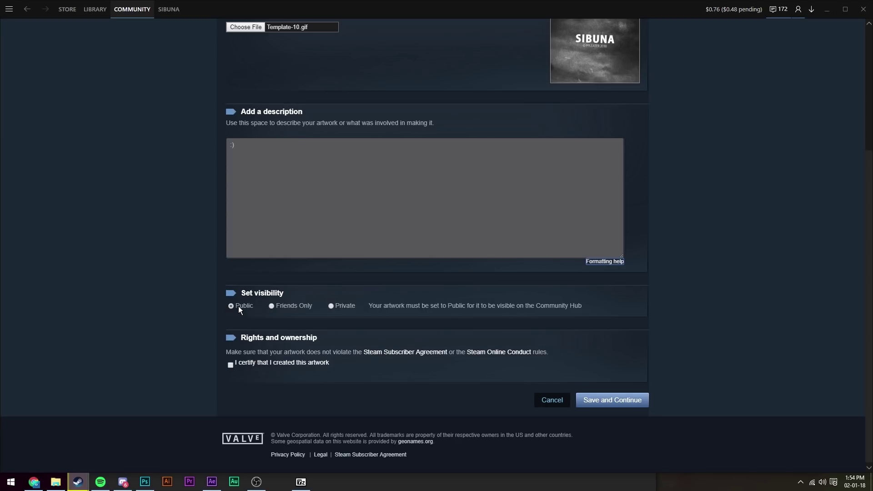
left_click(592, 401)
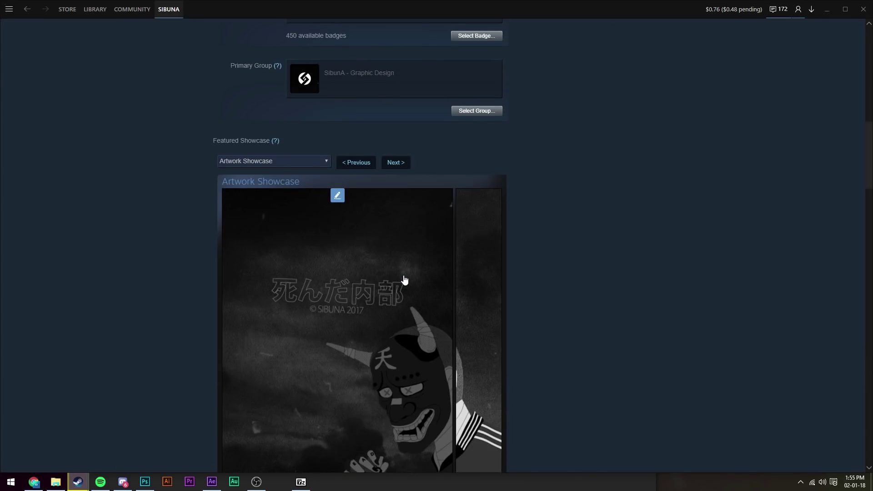
Put the SIBUNA © PPLEATER 2018 clouds GIF in the Artwork Showcase's main slot
scroll(242, 263, "up", 3)
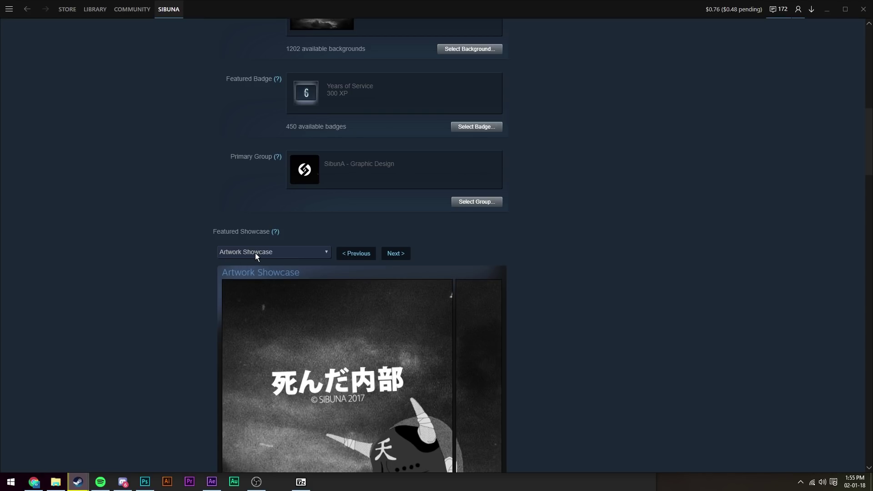
scroll(255, 253, "down", 6)
scroll(255, 253, "down", 10)
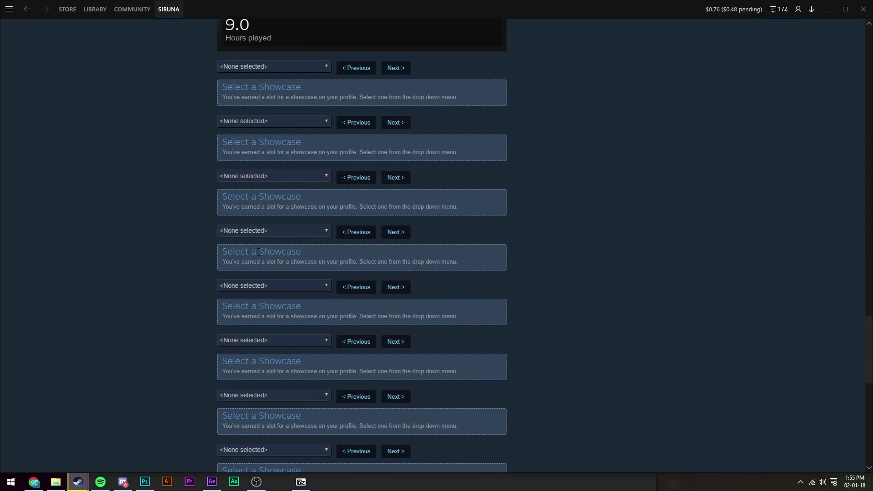
scroll(258, 256, "up", 4)
scroll(259, 255, "up", 10)
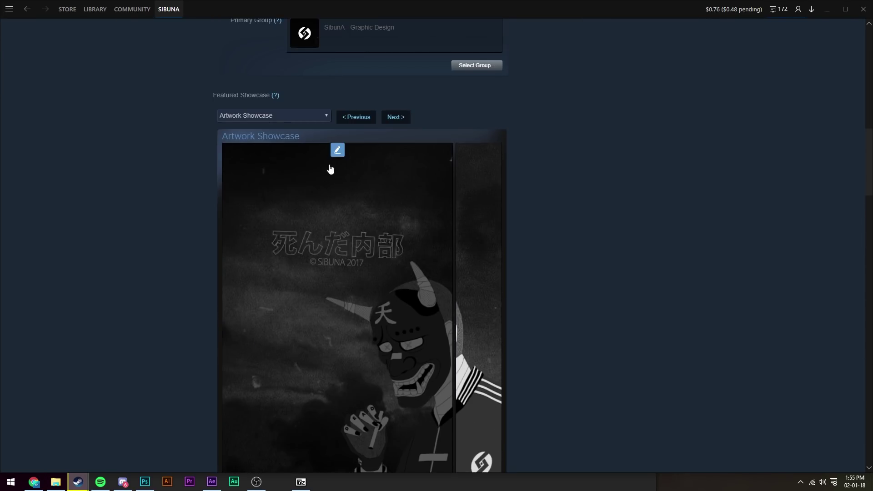
left_click(336, 151)
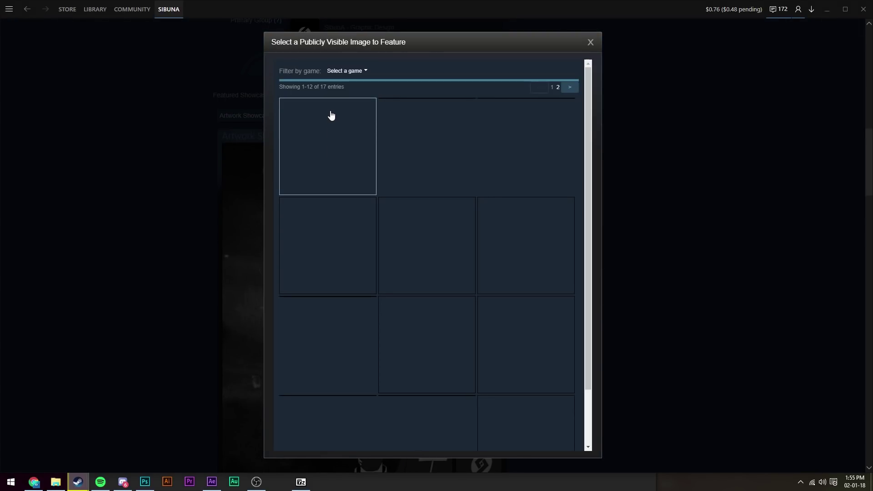
left_click(330, 112)
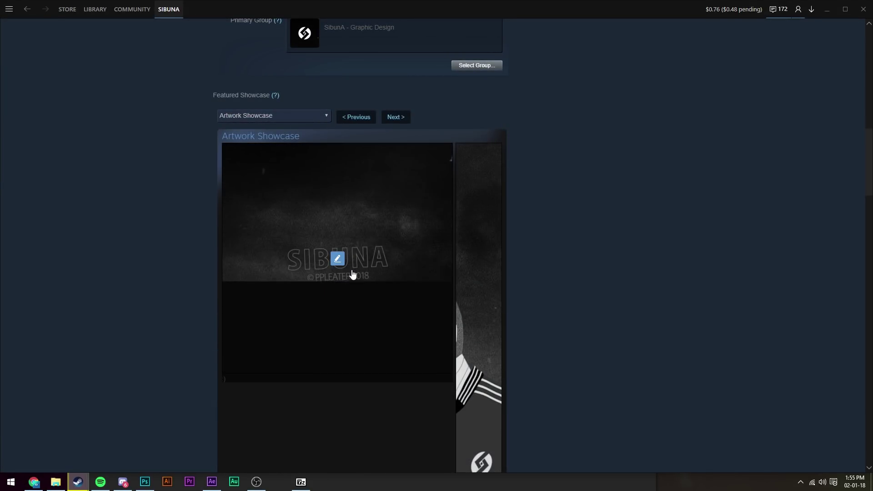
left_click(483, 216)
left_click(355, 222)
Scroll down the Edit Profile page toward the Save Changes button
scroll(509, 336, "down", 10)
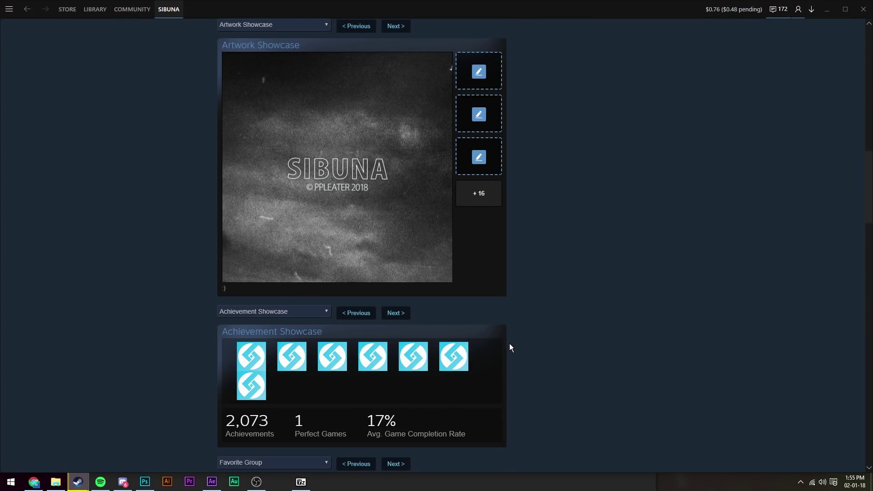
scroll(514, 384, "down", 10)
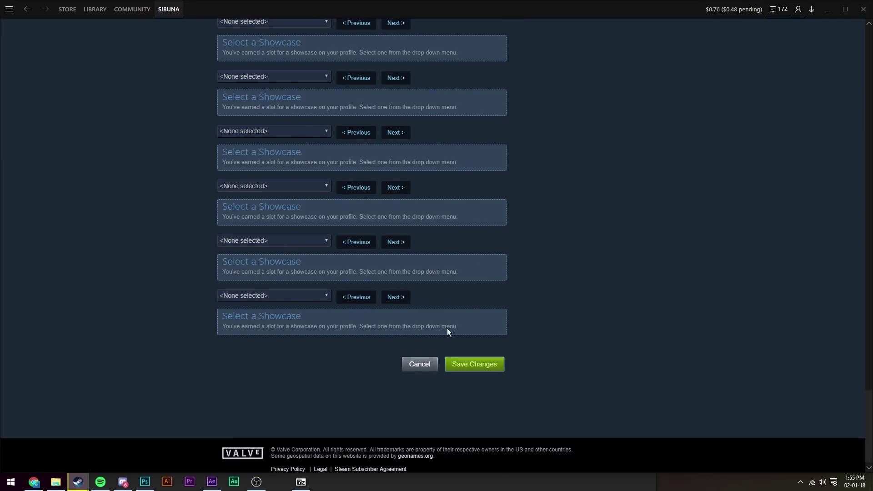